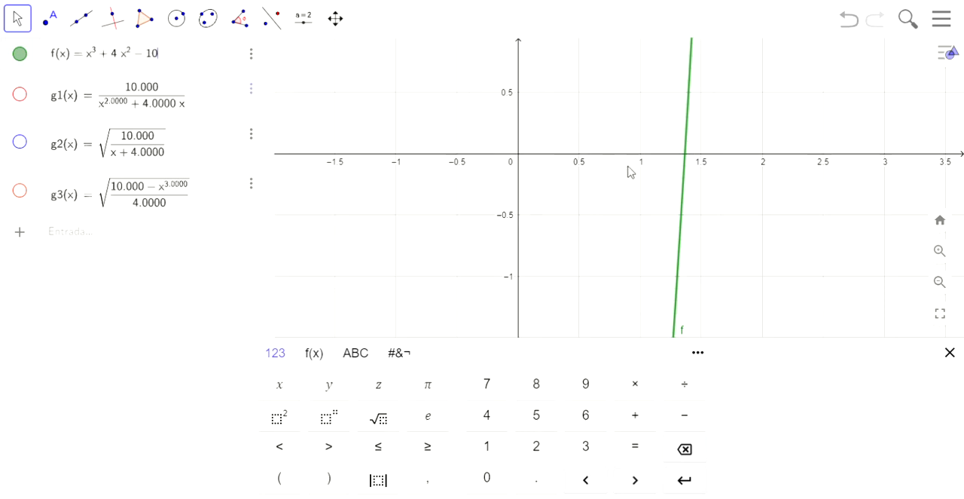
Examine the graph of f around its positive root and the definitions of f, g1, g2 and g3
scroll(663, 161, "down", 5)
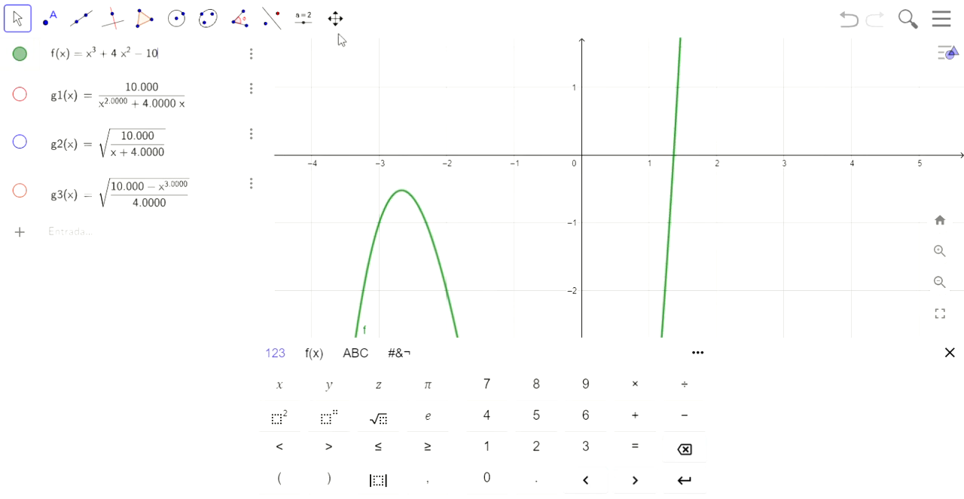
scroll(688, 168, "up", 4)
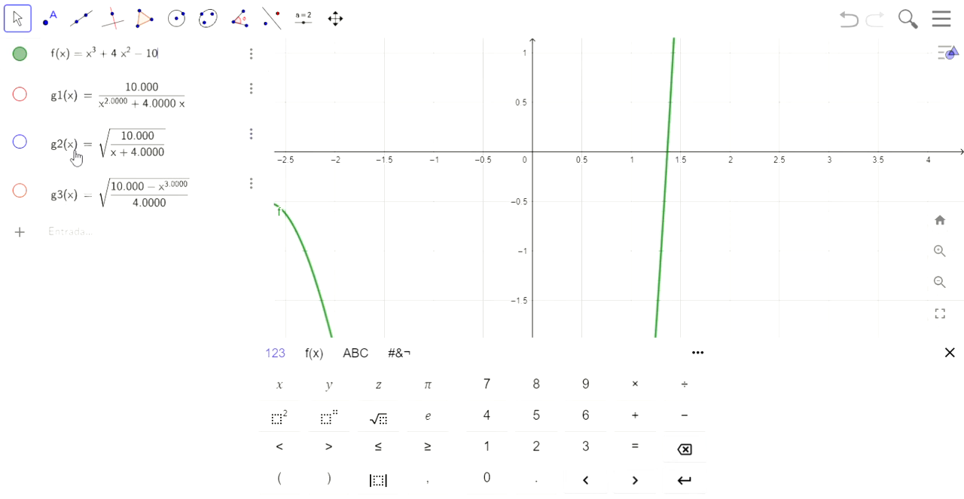
left_click(198, 104)
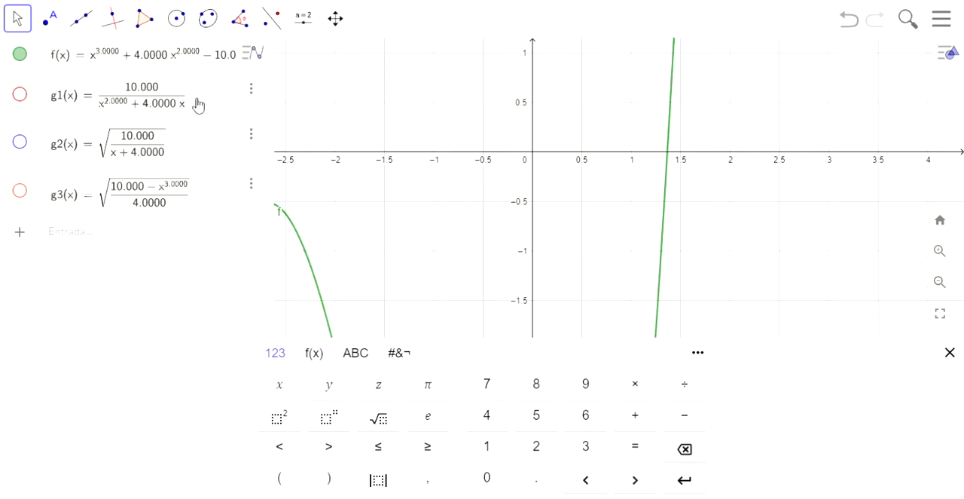
left_click(200, 151)
left_click(207, 191)
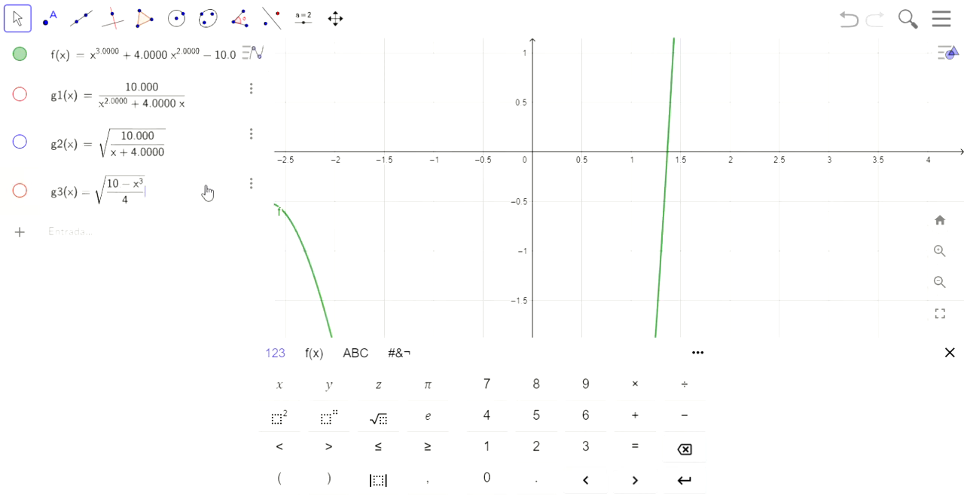
left_click(192, 73)
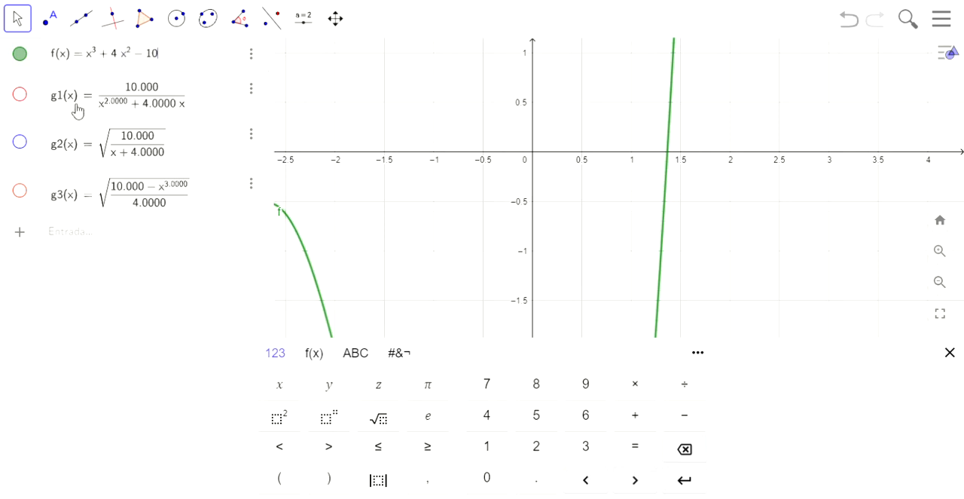
left_click(207, 98)
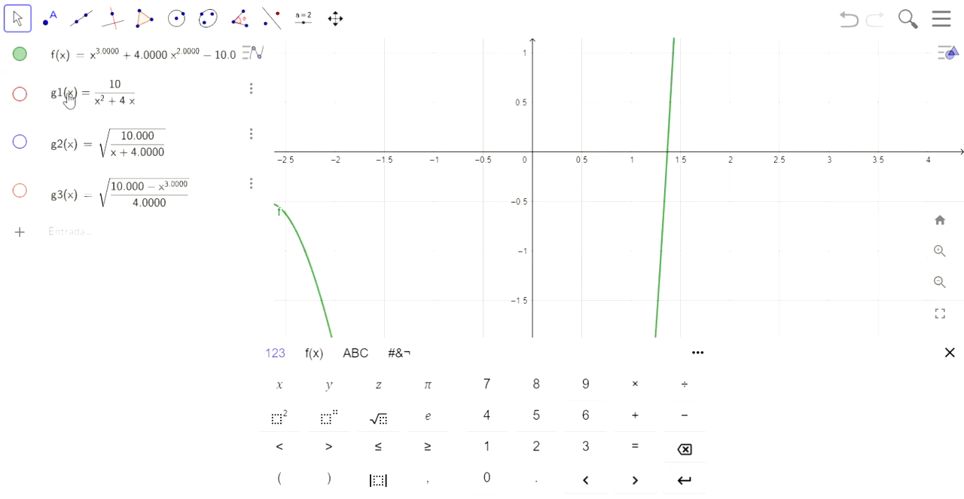
left_click(182, 64)
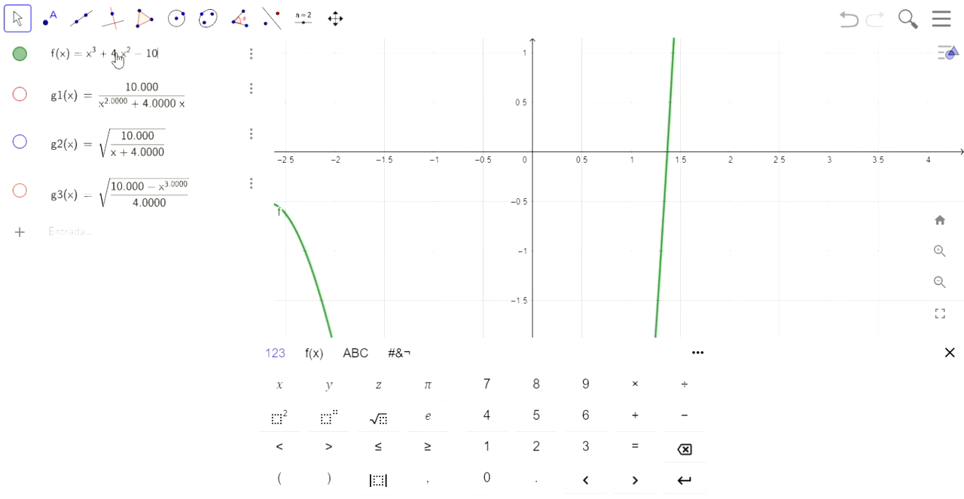
left_click(193, 105)
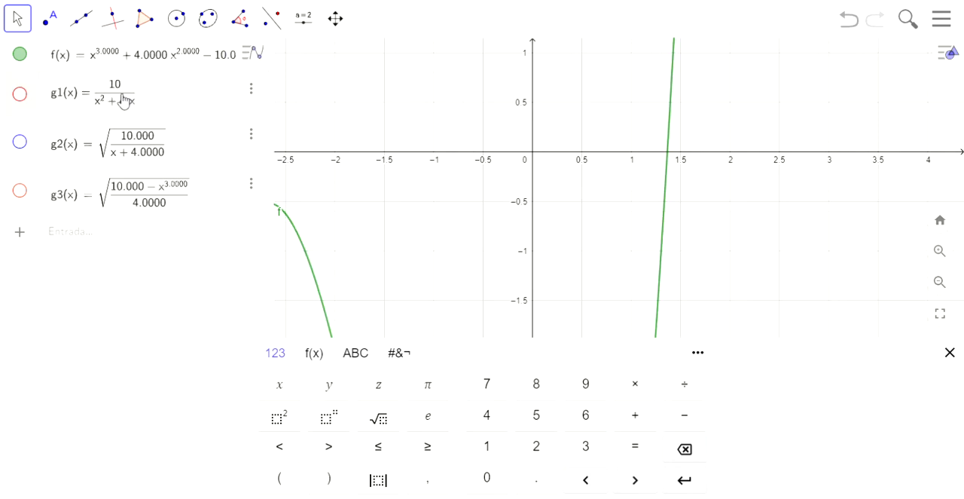
left_click(189, 146)
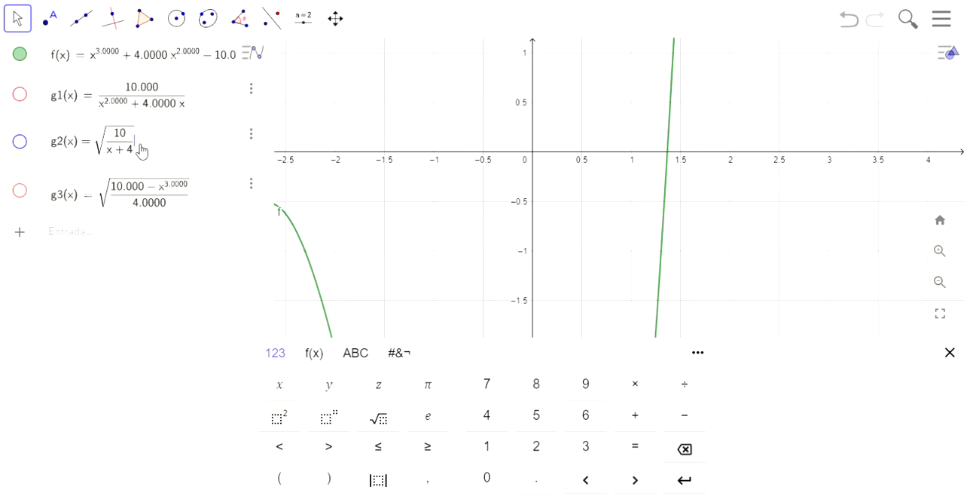
left_click(192, 63)
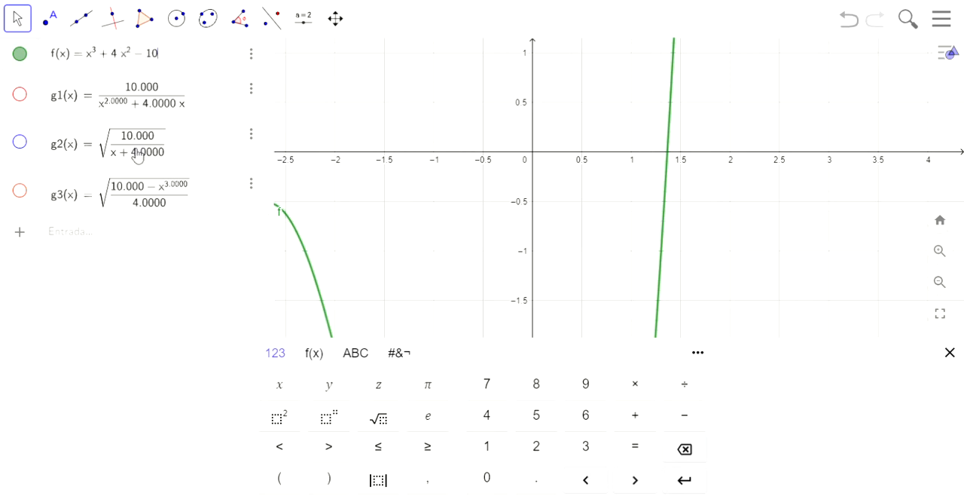
left_click(188, 161)
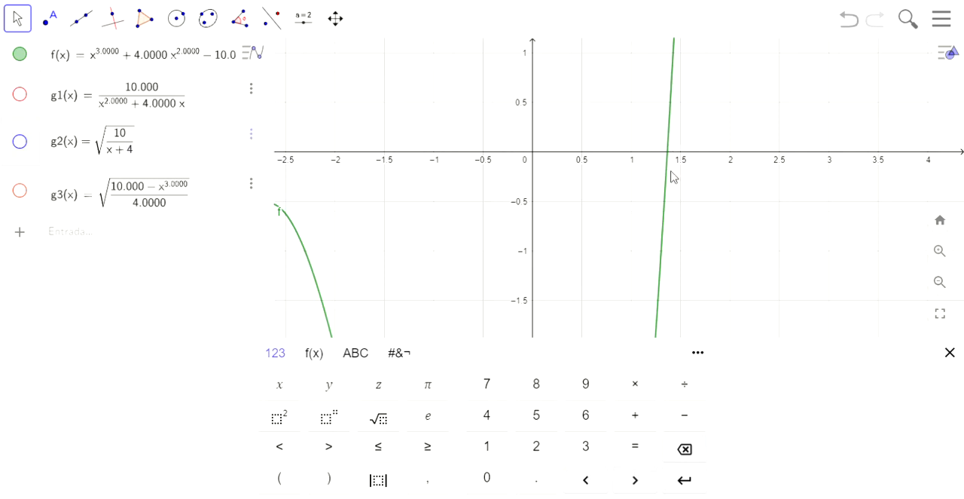
left_click(209, 208)
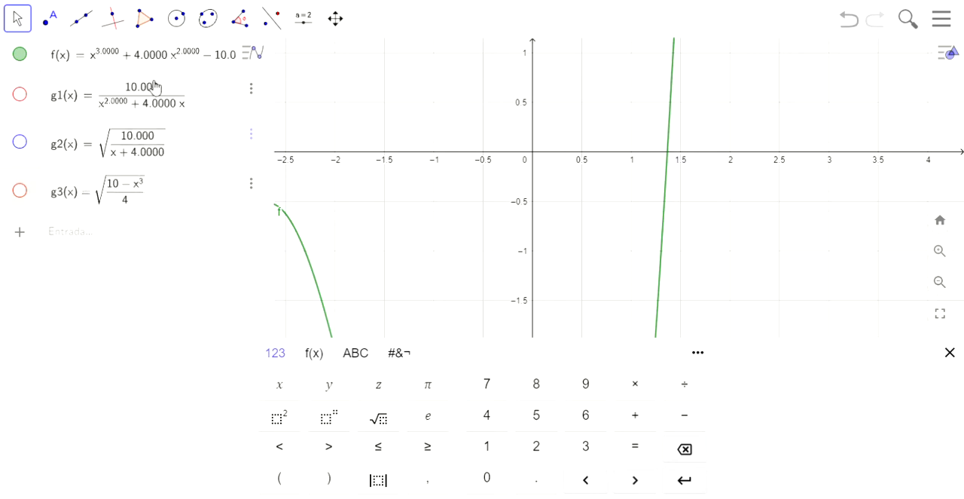
left_click(178, 61)
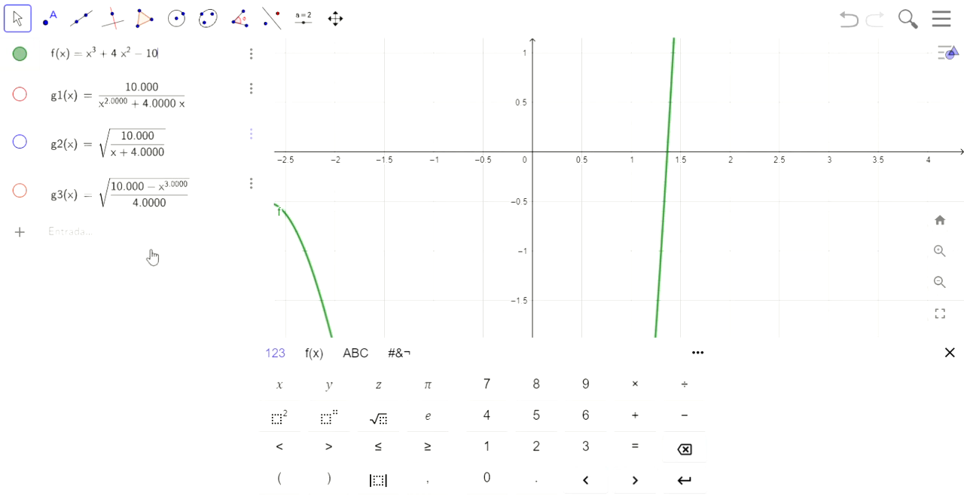
Compute the absolute value of the derivative of g1 at 1.5 as a new entry, |g1'(1.5)|
left_click(129, 247)
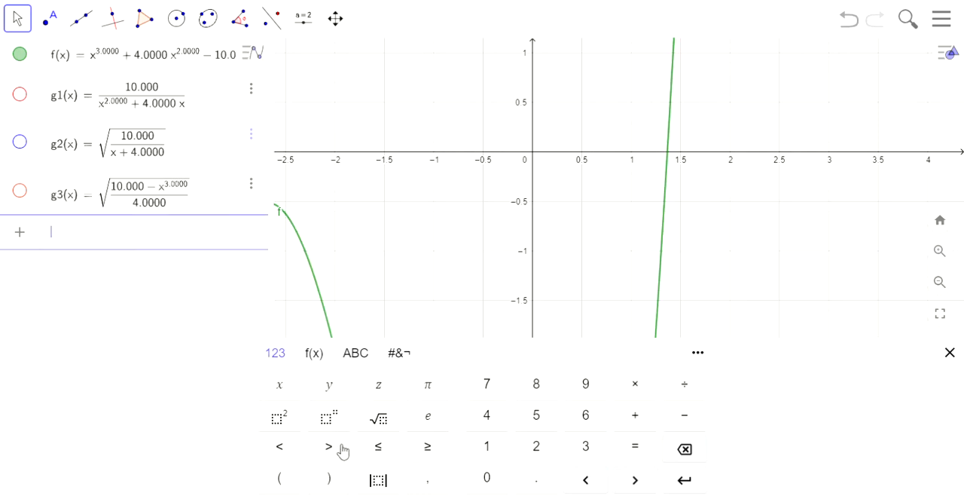
left_click(377, 479)
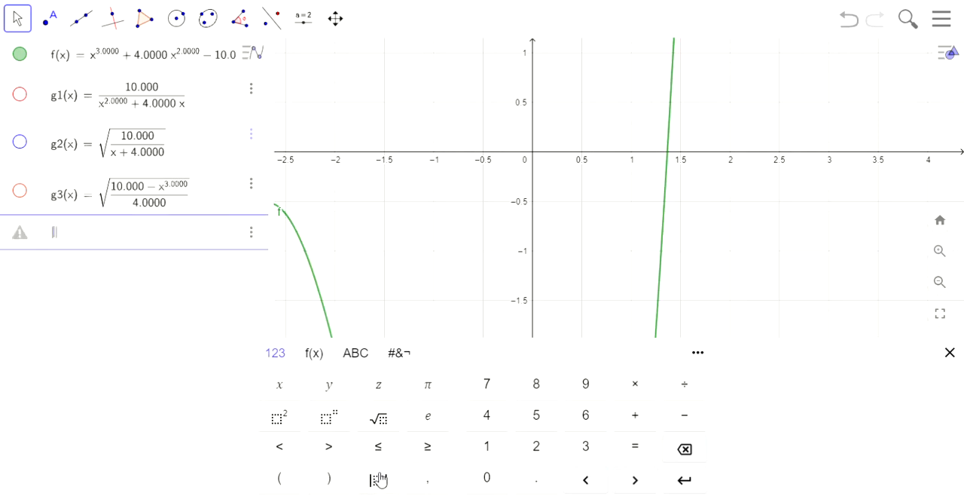
type("g1'(1.5")
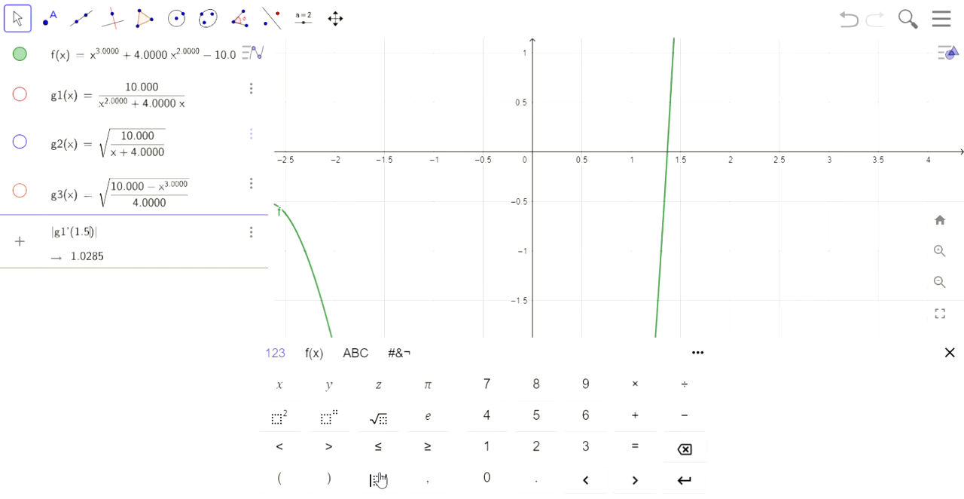
key("Return")
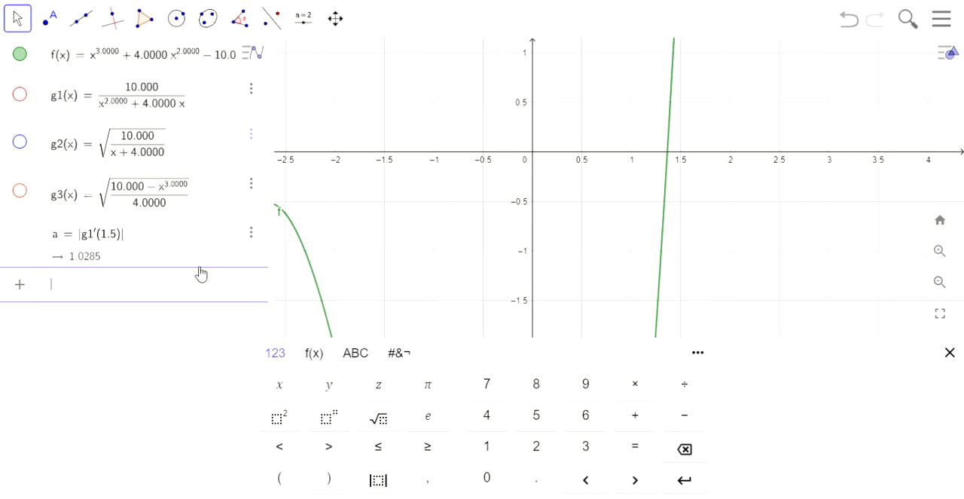
Add an entry for the absolute value of the derivative of g2 at 1.5, |g2'(1.5)|
left_click(378, 479)
type("g2")
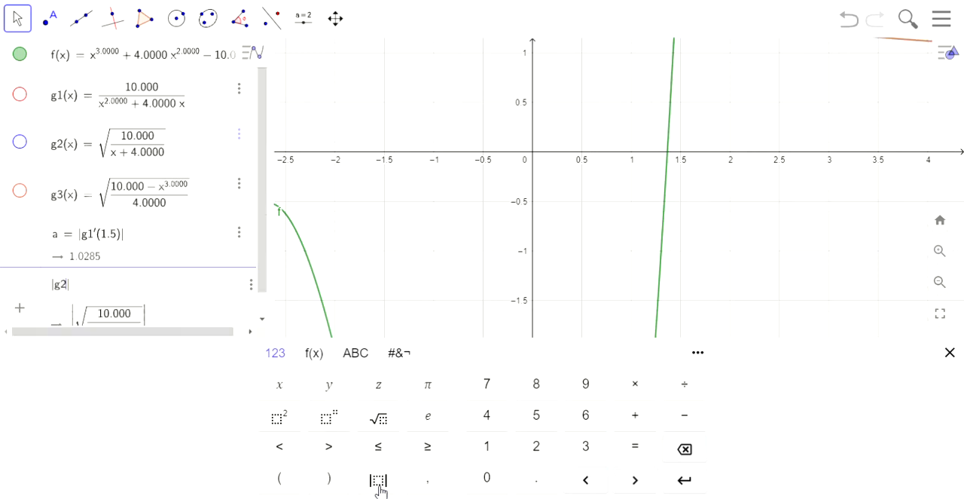
type("'(1.5)")
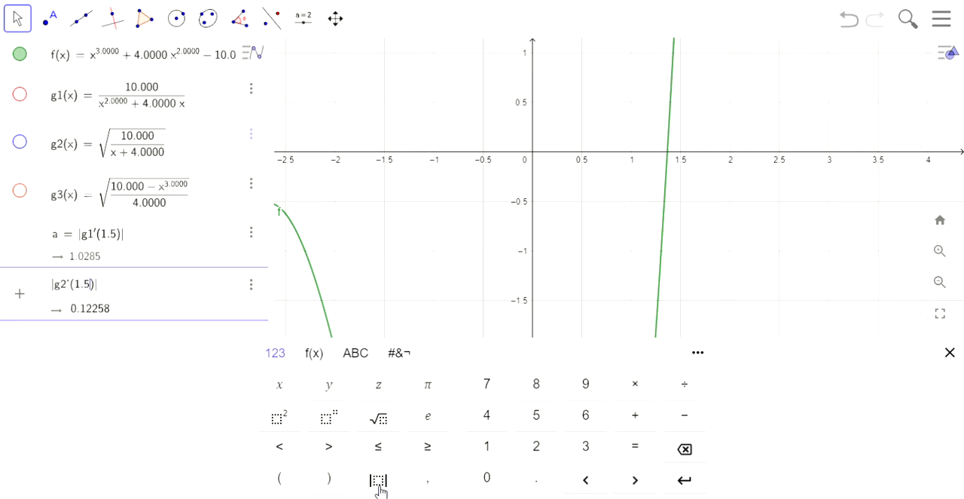
key("Return")
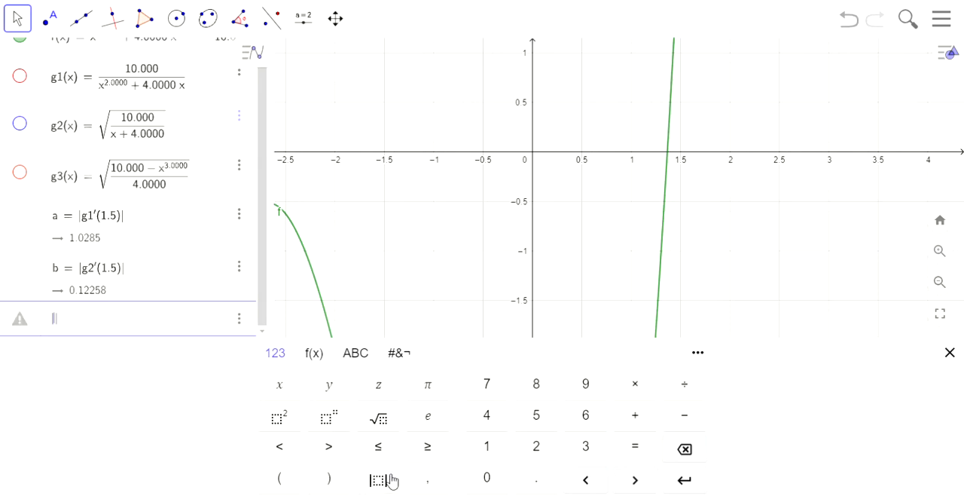
Evaluate the absolute value of the derivative of g3 at 1.5 in another entry, |g3'(1.5)|
type("g3'")
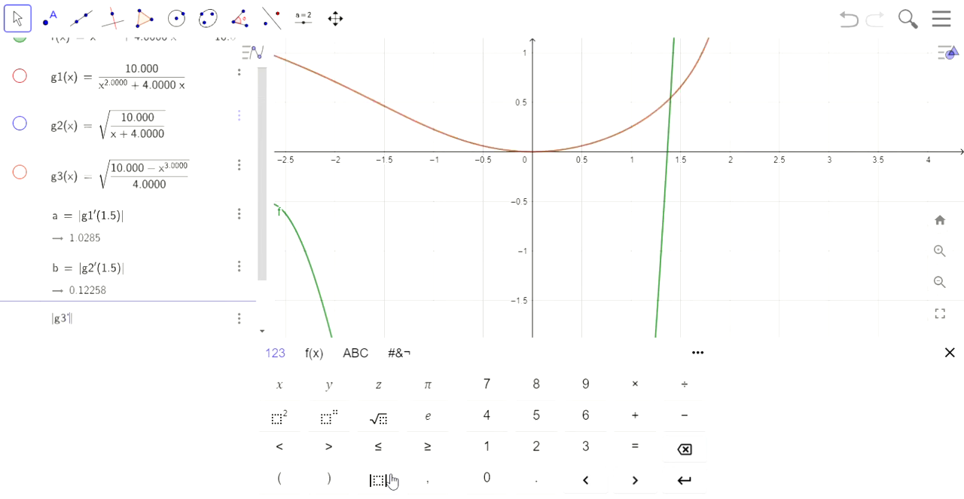
type("(")
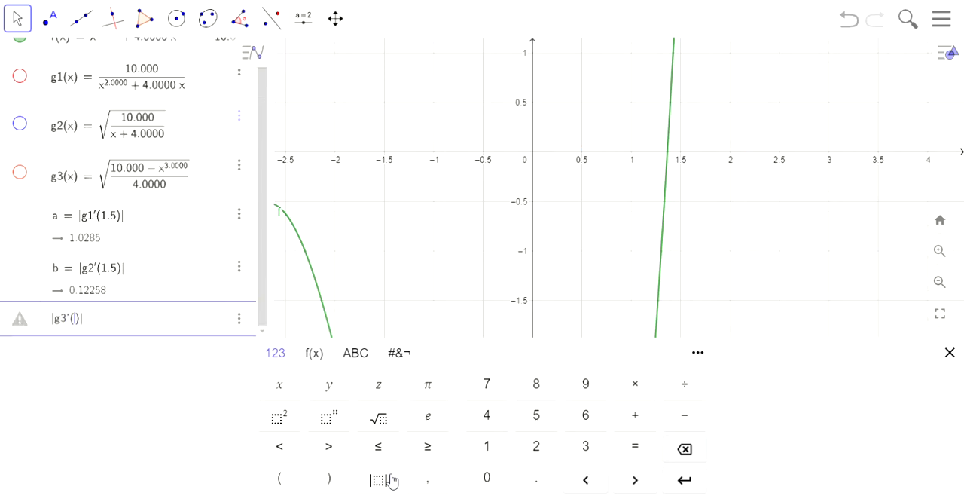
type("1.5")
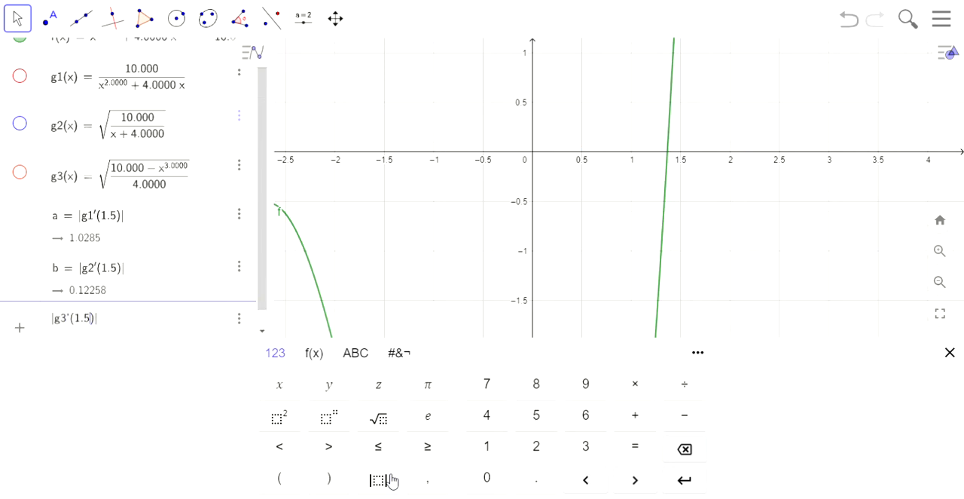
key("Return")
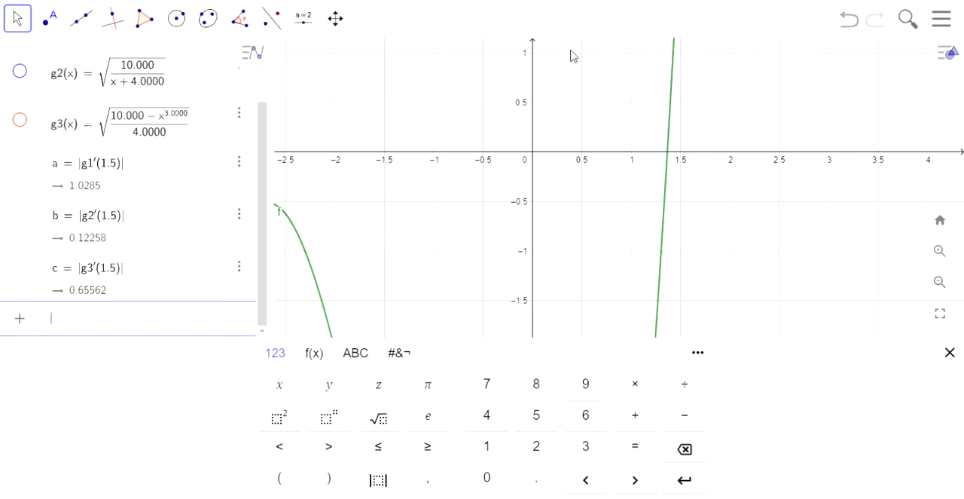
Show the spreadsheet view beside the graph and widen it to about half of the window
left_click(952, 59)
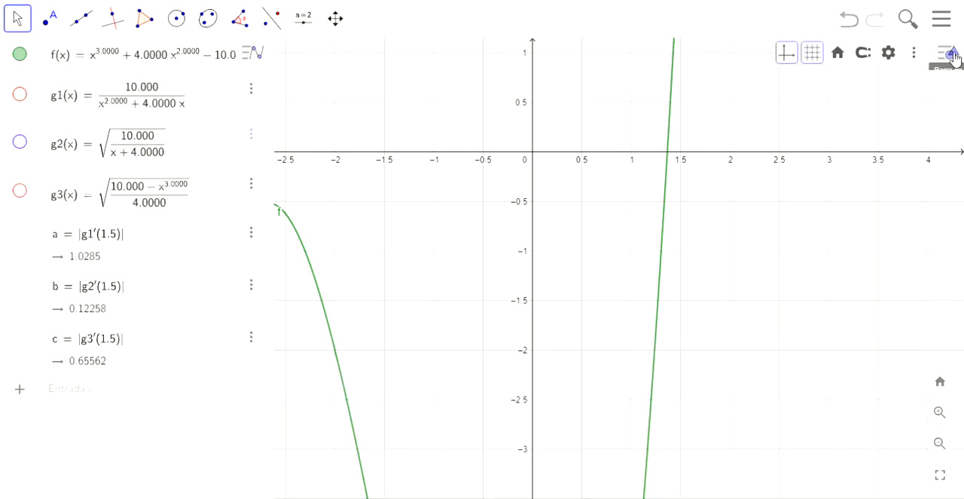
left_click(951, 58)
left_click(951, 59)
left_click(913, 54)
left_click(866, 184)
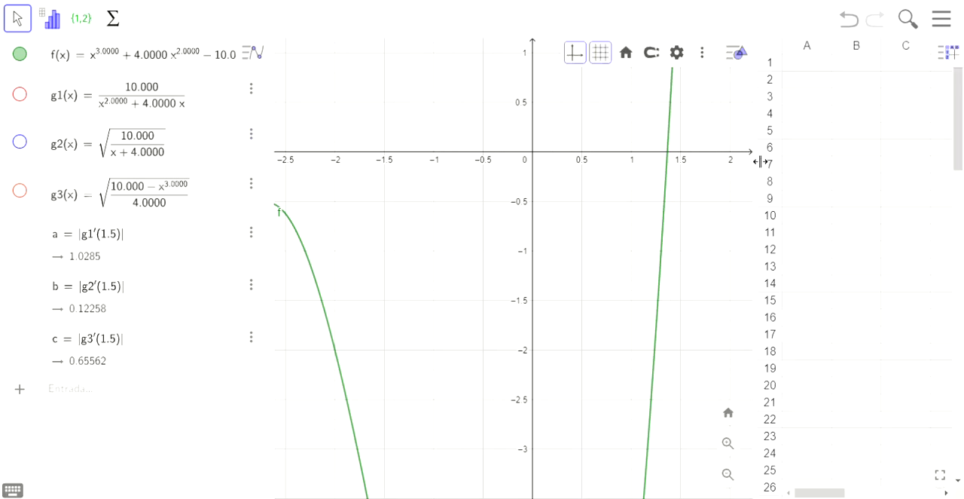
left_click_drag(756, 158, 461, 170)
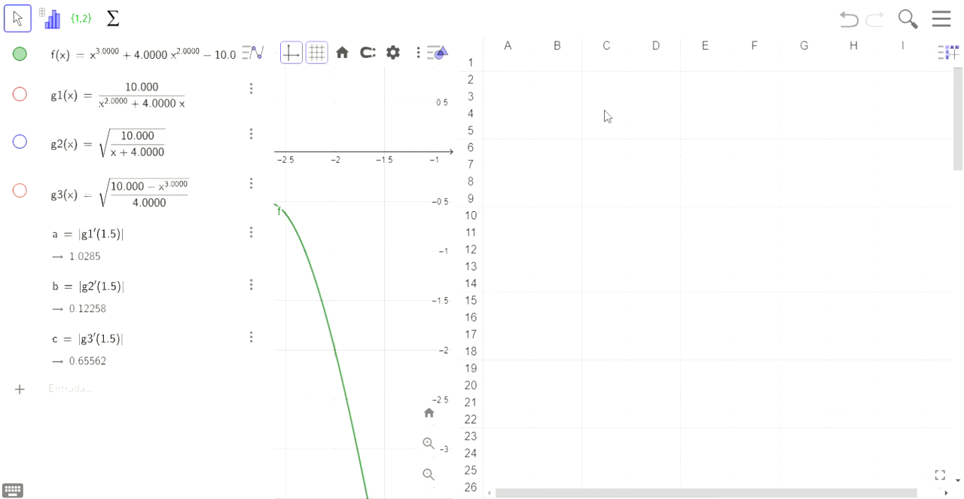
Enter the starting value 1.5 in spreadsheet cells A1, B1 and C1
left_click(497, 67)
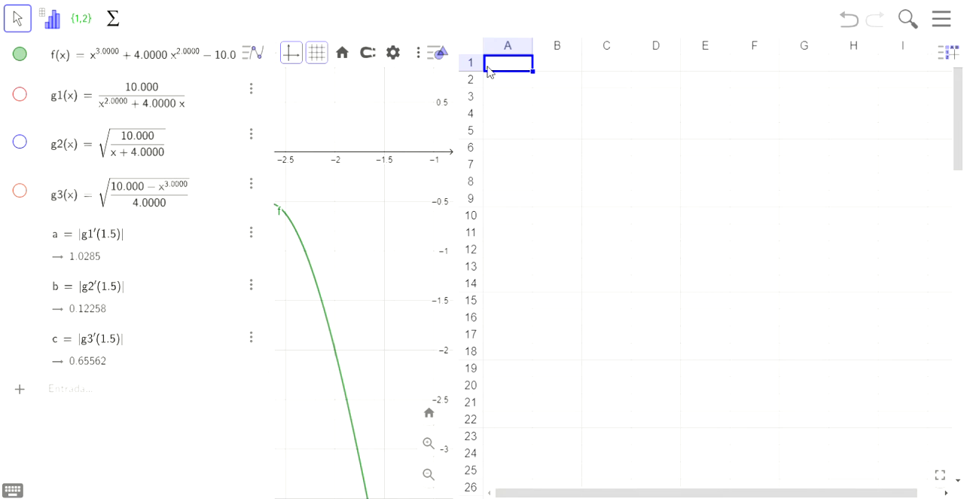
type("1")
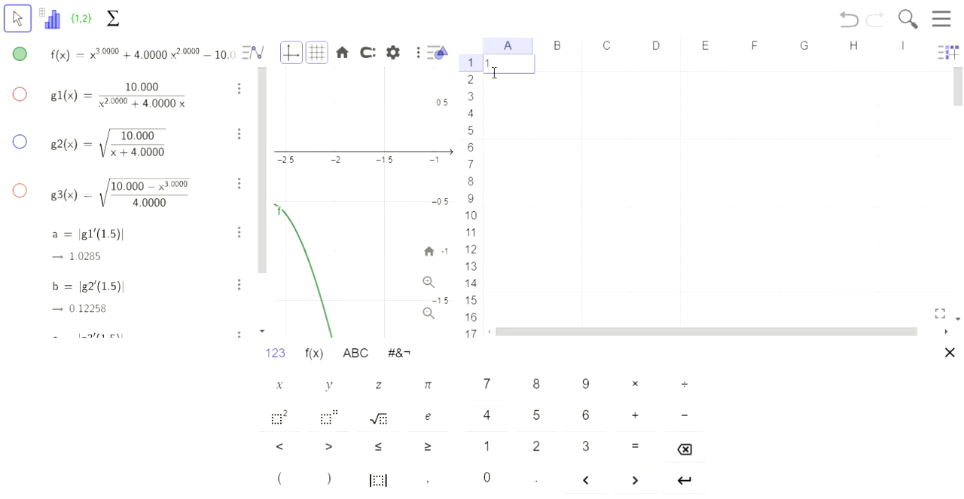
type(".5")
key("Return")
key("Right")
key("Up")
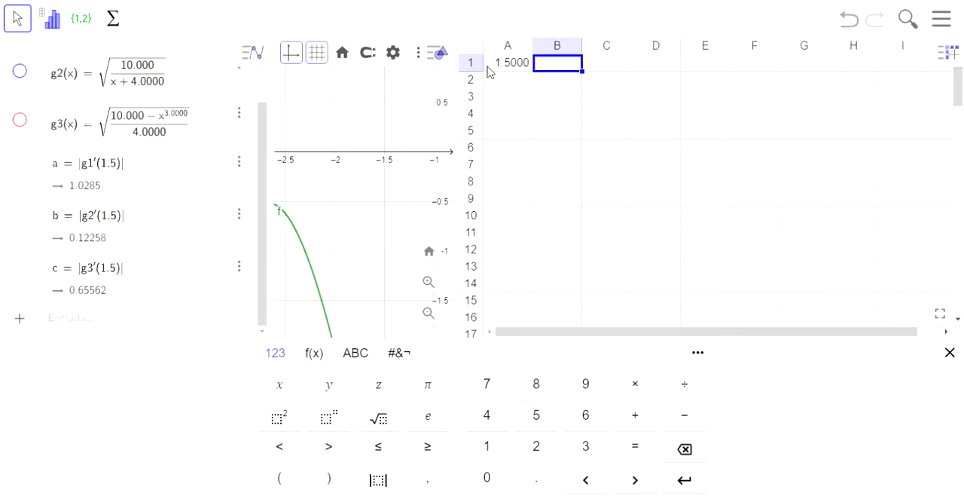
type("1.5")
key("Tab")
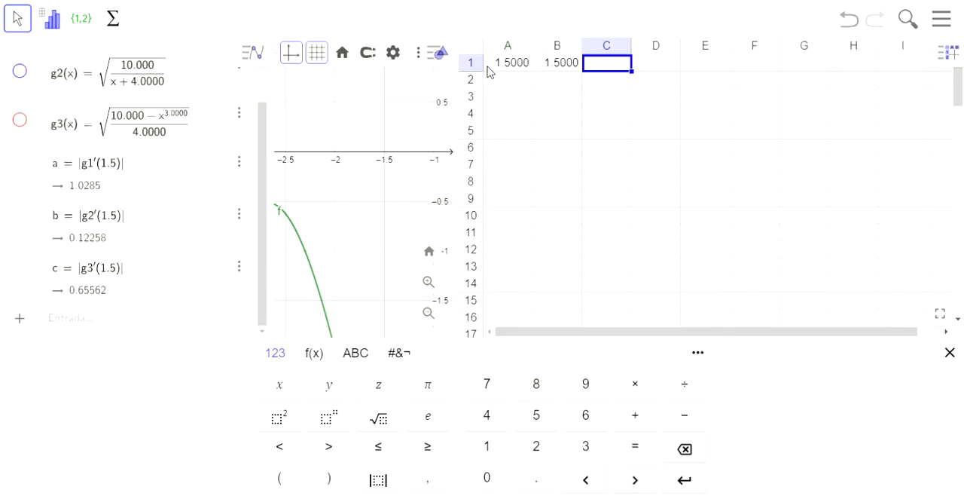
type("1.5")
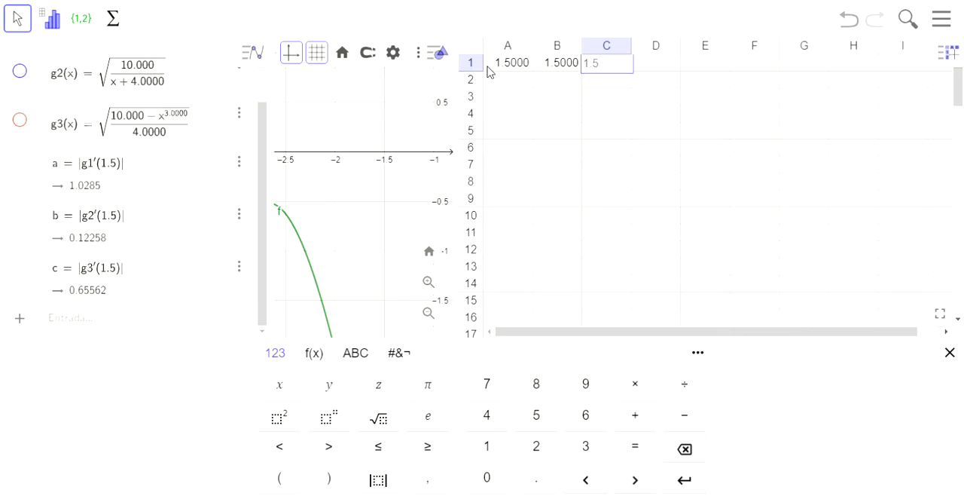
key("Return")
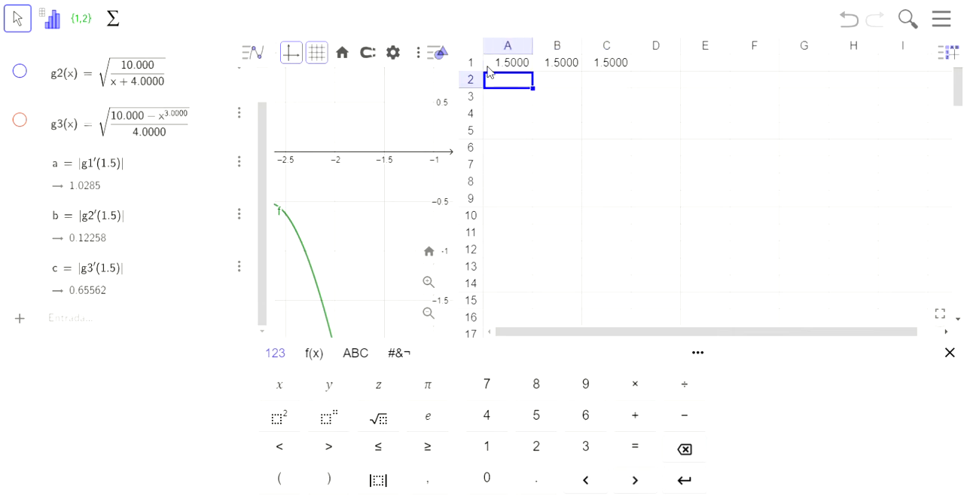
Enter the first g1 iteration in cell A2 with the formula =g1(A1)
type("=g1(")
type("a1)")
key("Return")
Enter the first g2 iteration in cell B2 with the formula =g2(B1)
key("Up")
key("Right")
type("=")
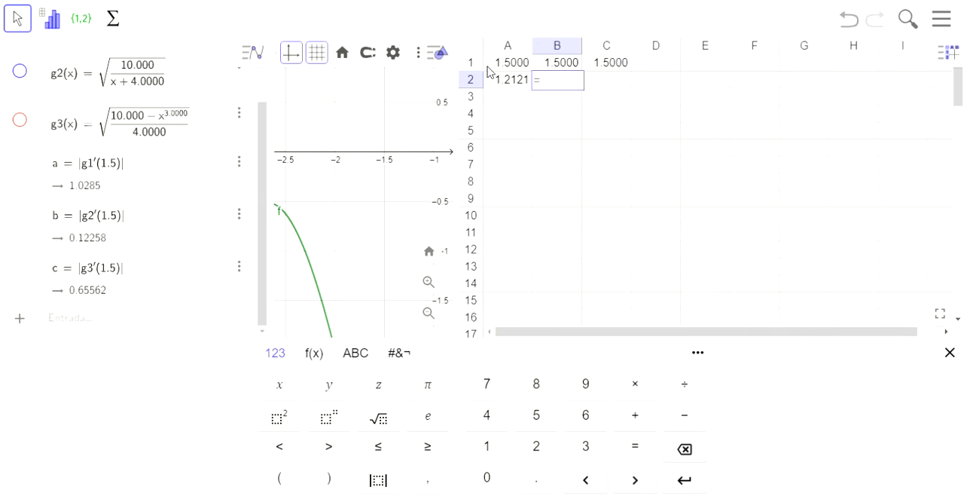
type("g2(B1)")
key("Return")
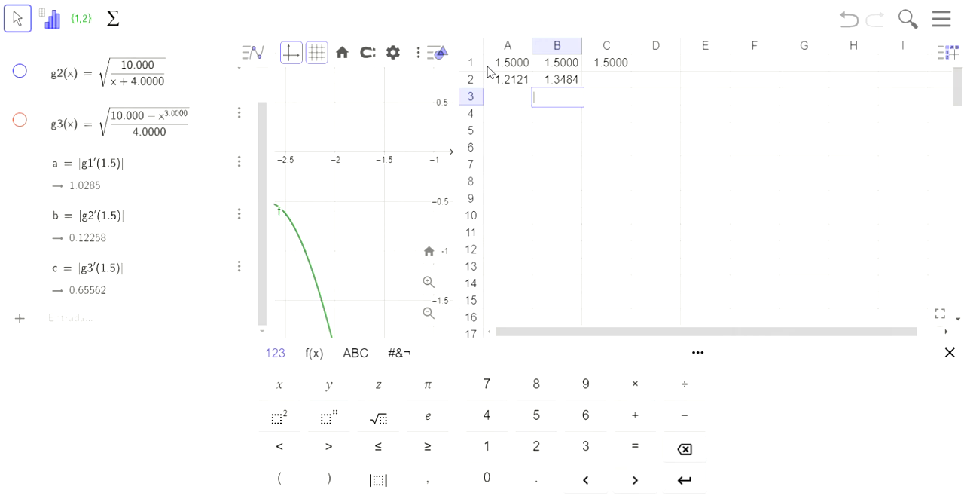
Enter the first g3 iteration in cell C2 with the formula =g3(C1)
key("Up")
key("Right")
type("=")
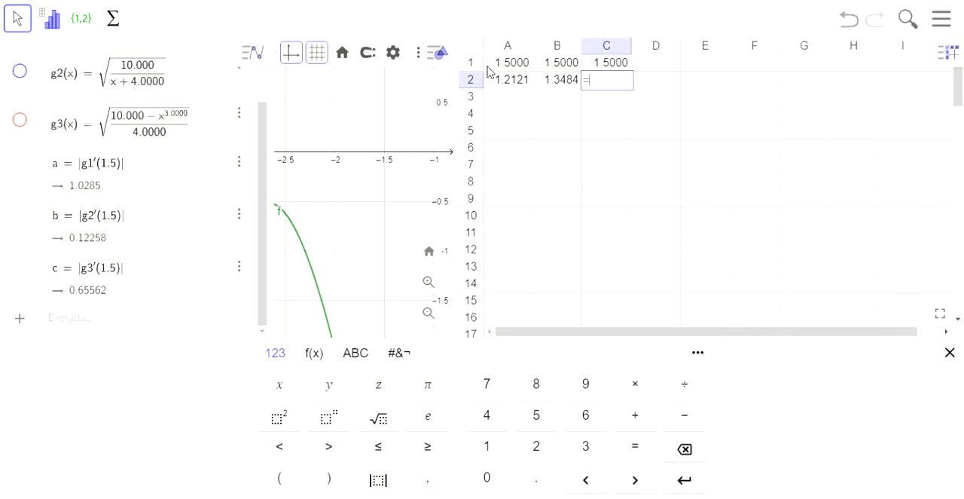
type("g3(c1)")
key("Return")
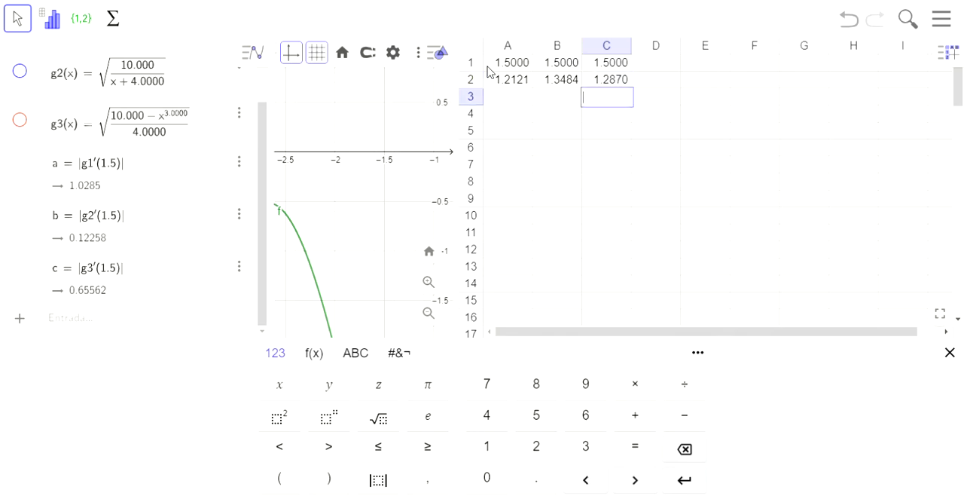
Fill the iteration formulas of cells A2 to C2 down through row 10
left_click(502, 79)
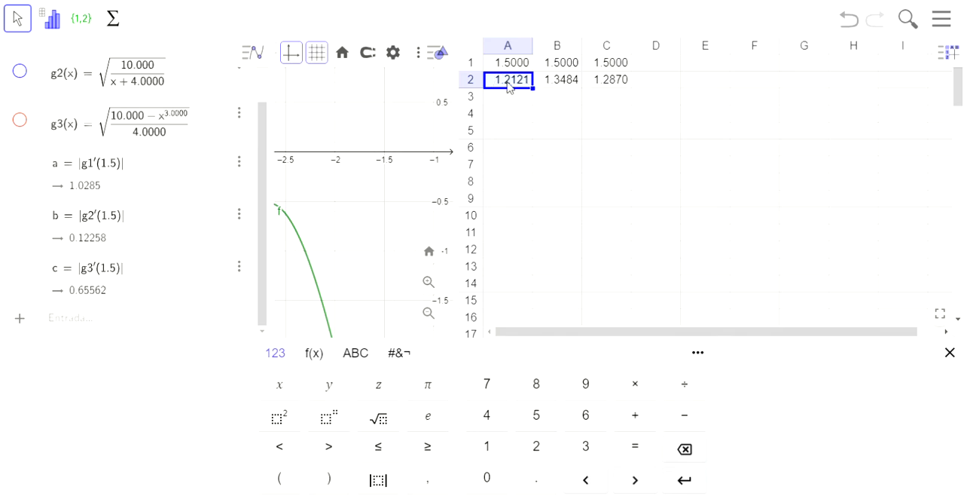
left_click_drag(509, 88, 601, 86)
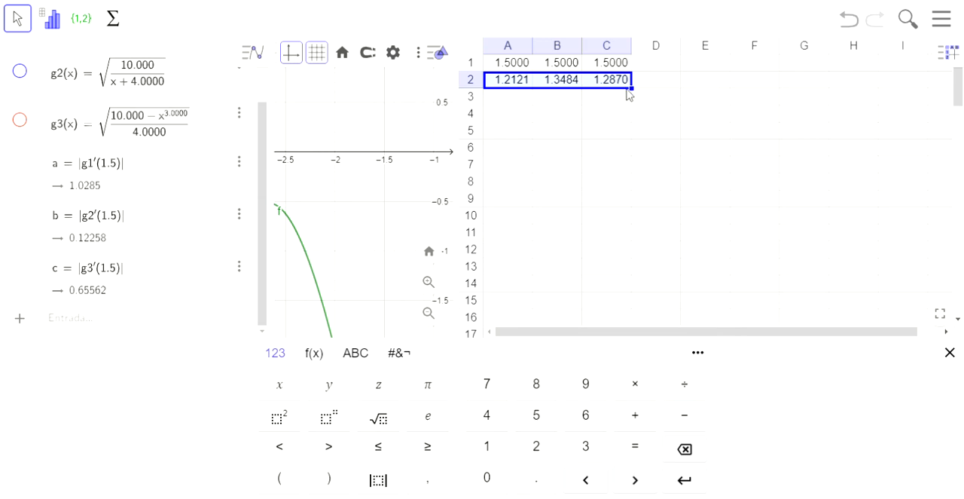
left_click_drag(641, 97, 599, 219)
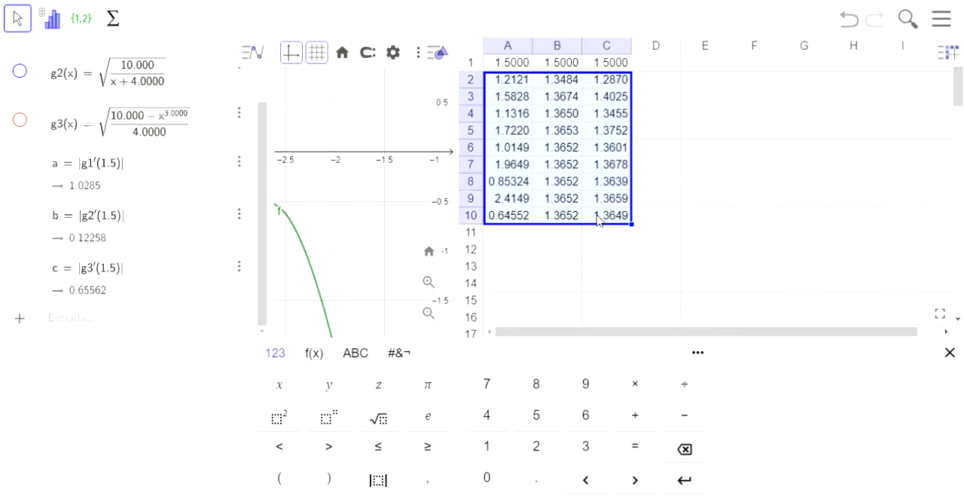
left_click(513, 233)
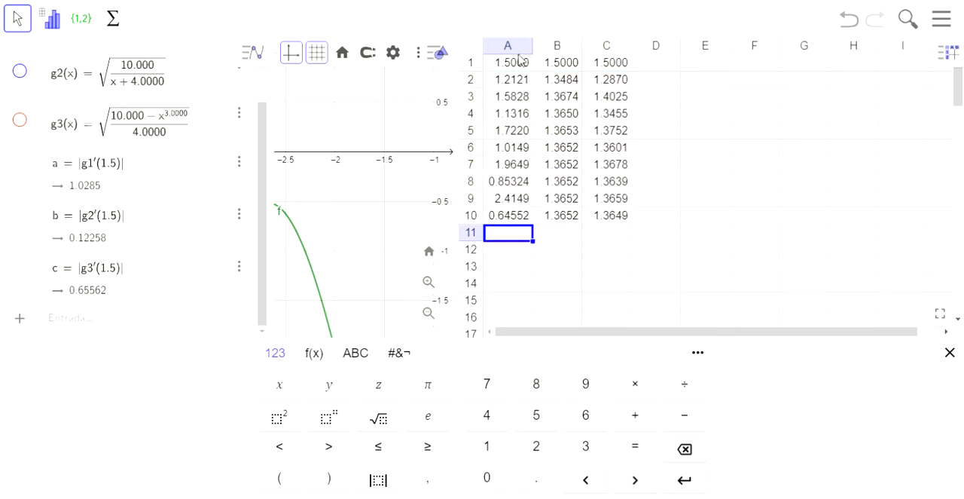
Review the function definitions and derivative values, and examine the g1 iterations in column A for convergence
scroll(153, 149, "up", 3)
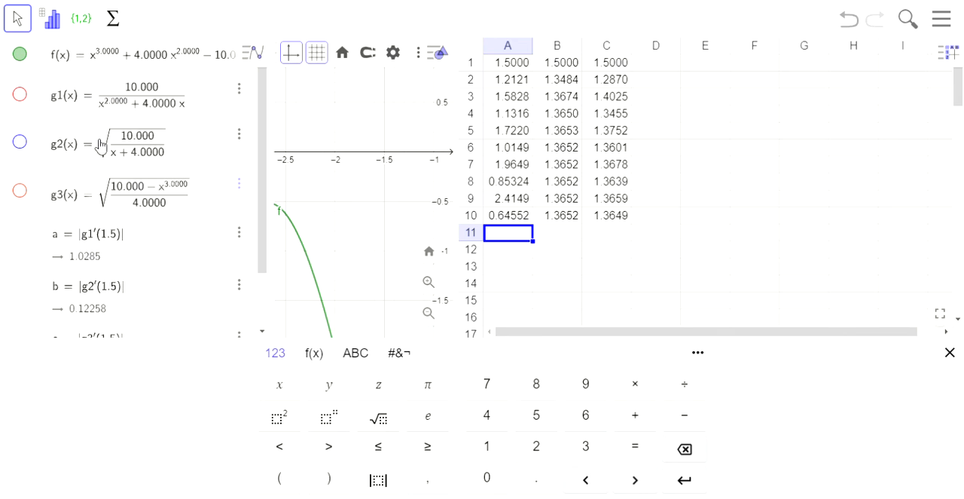
scroll(101, 146, "down", 3)
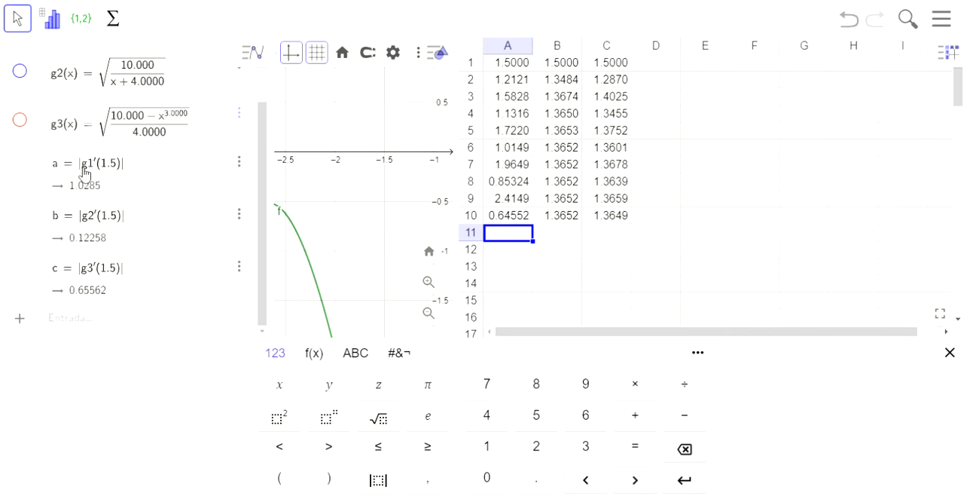
left_click(515, 66)
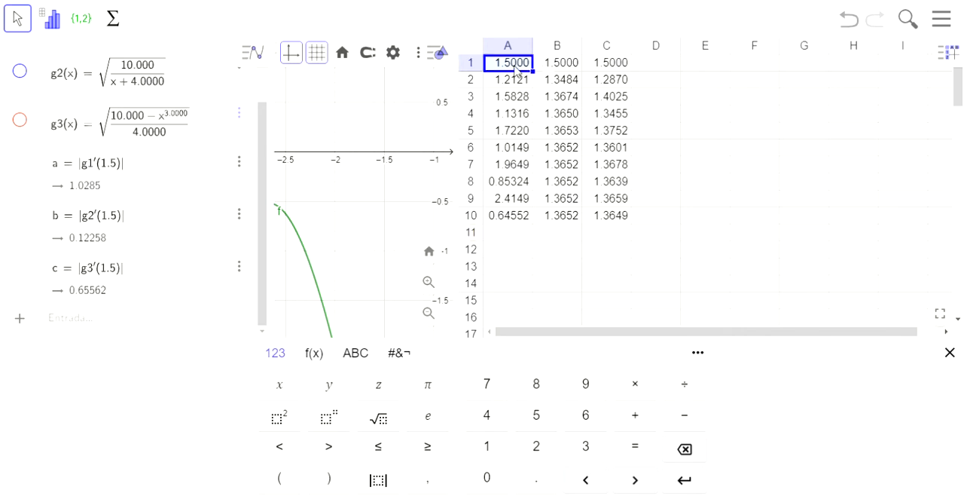
key("Down")
key("Down")
key("Down")
key("Down")
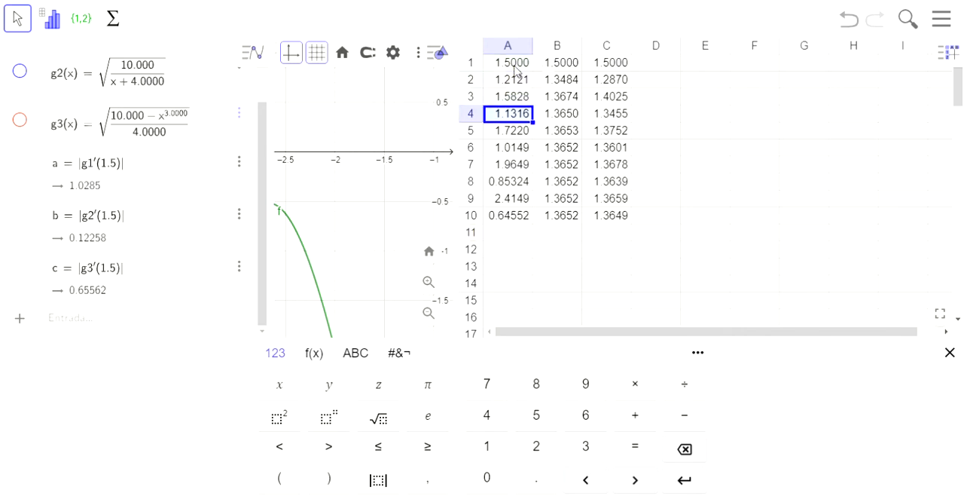
key("Down")
key("Down")
key("Down")
key("Down")
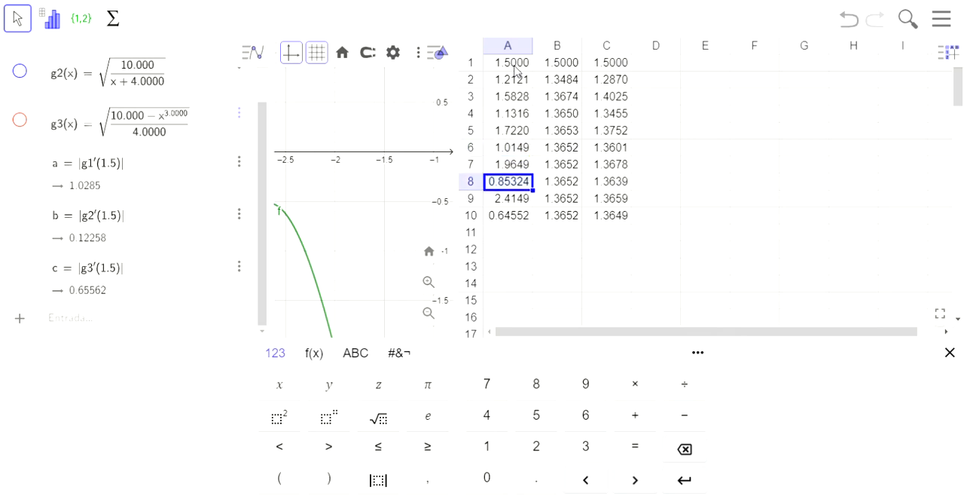
key("Down")
key("Up")
key("Up")
key("Up")
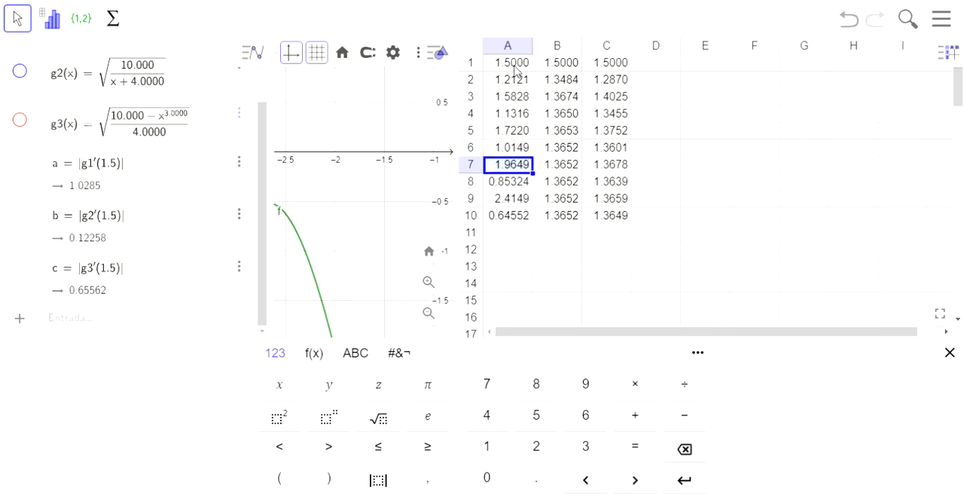
Examine the g2 iterations in column B down to row 10 to see where the values settle
left_click(556, 66)
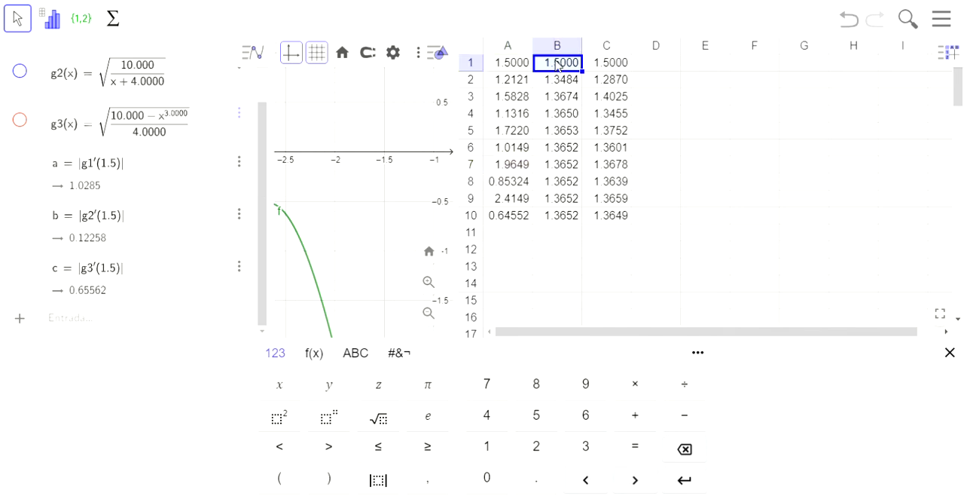
left_click(604, 66)
key("Left")
key("Down")
key("Down")
key("Down")
key("Down")
key("Down")
key("Down")
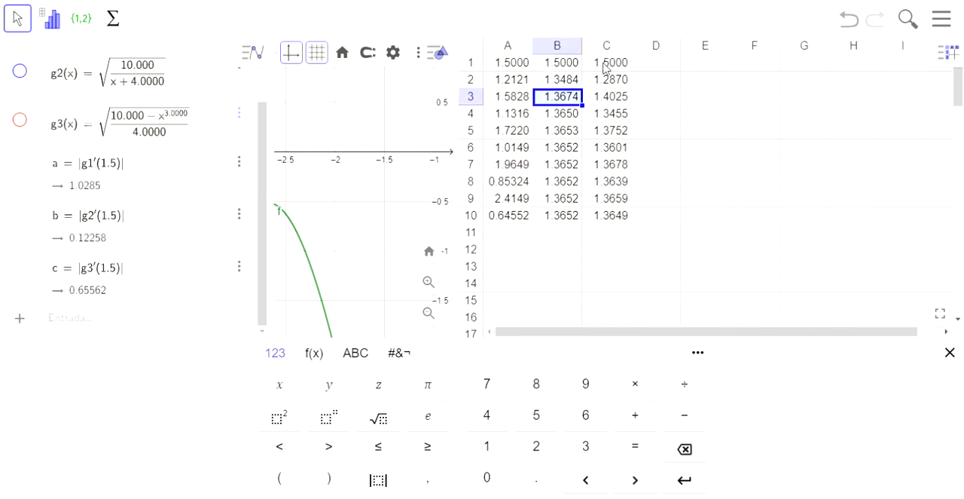
key("Up")
key("Up")
key("Up")
key("Up")
left_click(556, 124)
key("Down")
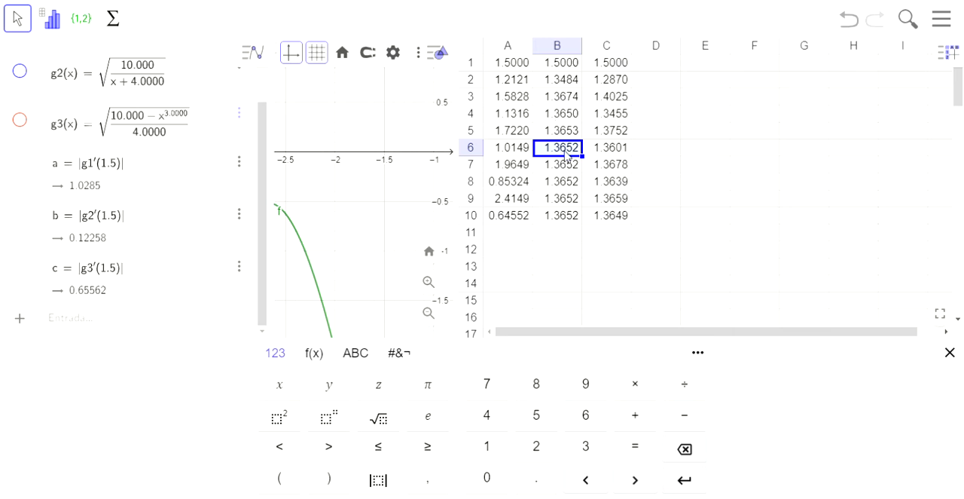
key("Down")
key("Down")
key("Down")
key("Down")
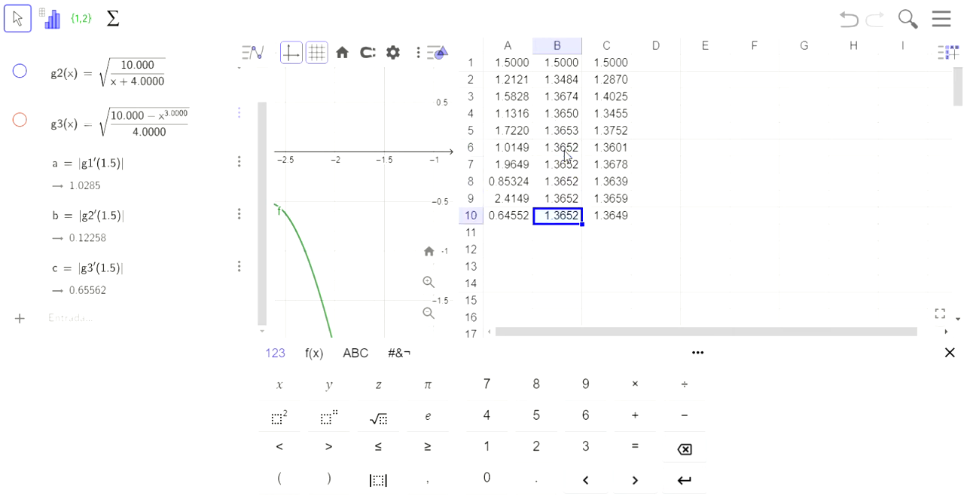
key("Up")
key("Up")
key("Up")
key("Up")
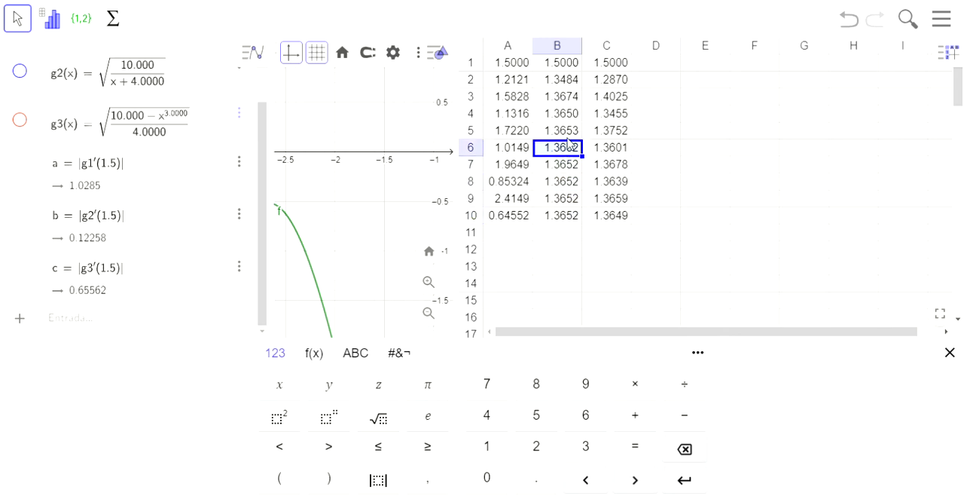
key("Up")
key("Up")
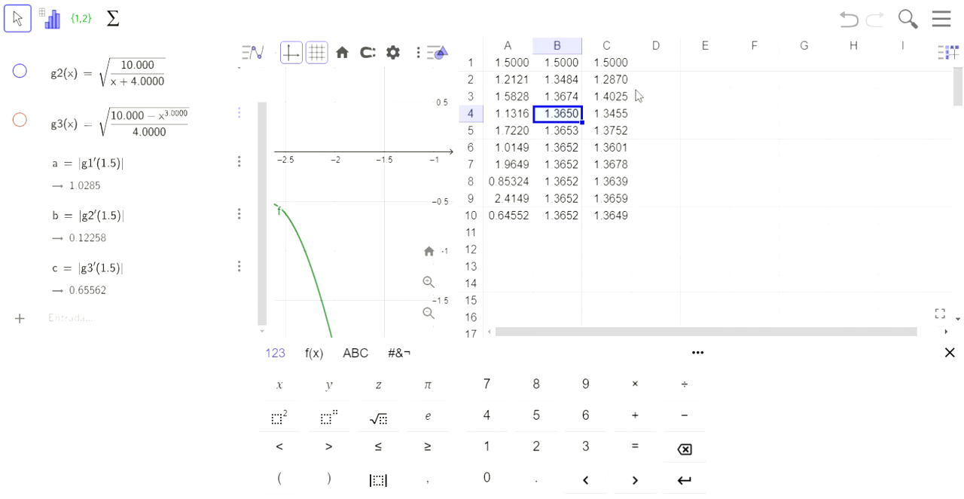
Examine the g3 iterations in column C from the starting value down to row 10
left_click(613, 67)
key("Down")
key("Down")
key("Down")
key("Down")
key("Down")
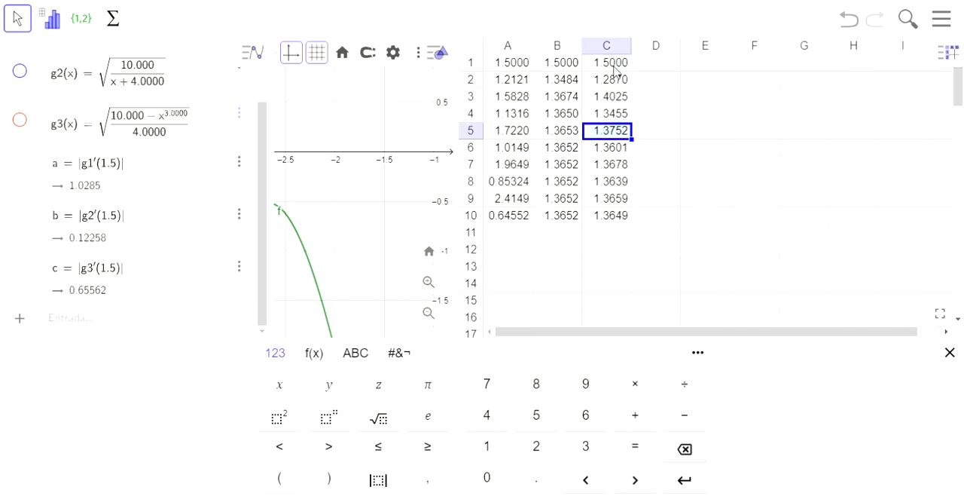
key("Down")
key("Down")
key("Down")
key("Down")
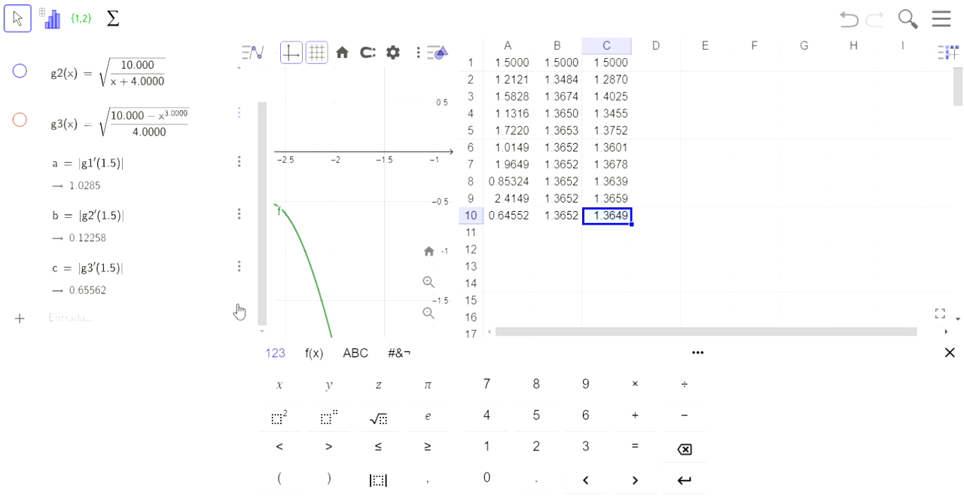
Solve the equation f(x) = 0 in a new algebra entry with the command solve(f(x)=0)
left_click(157, 326)
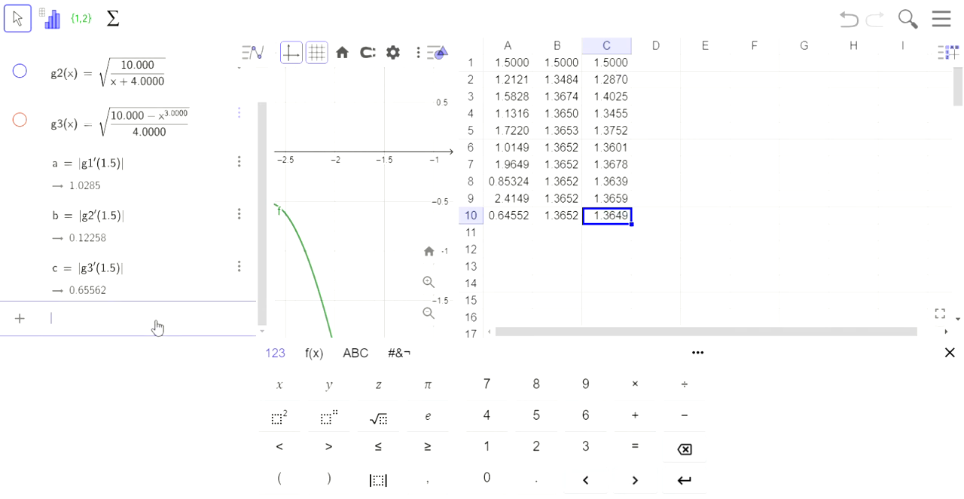
type("solve(")
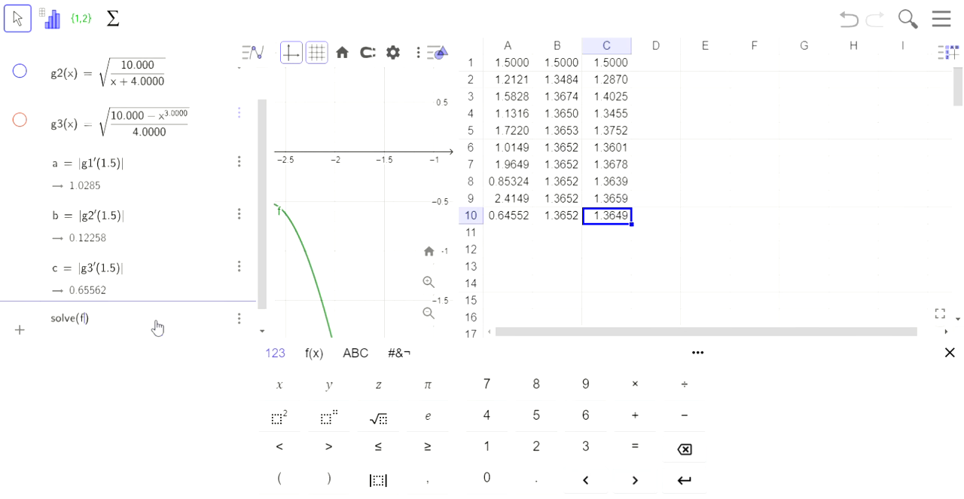
type("f(x)=0,x")
key("Return")
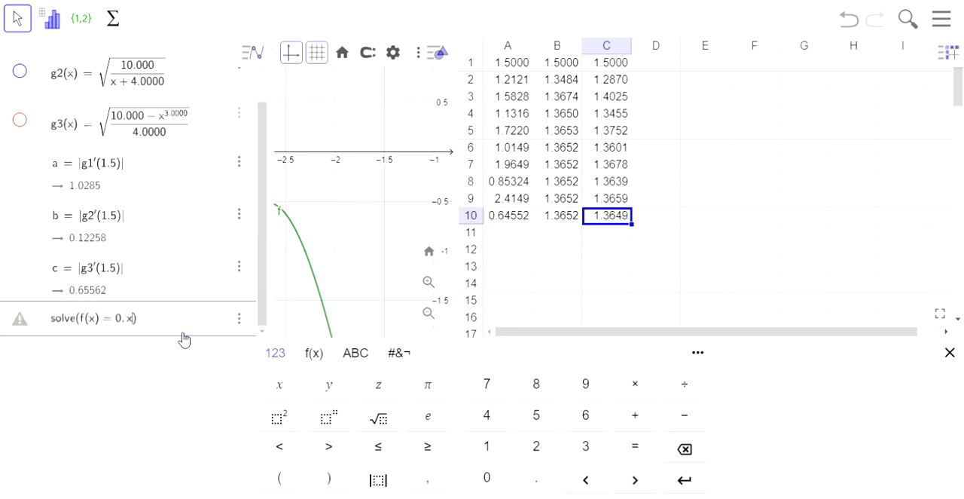
key("BackSpace")
key("BackSpace")
key("Return")
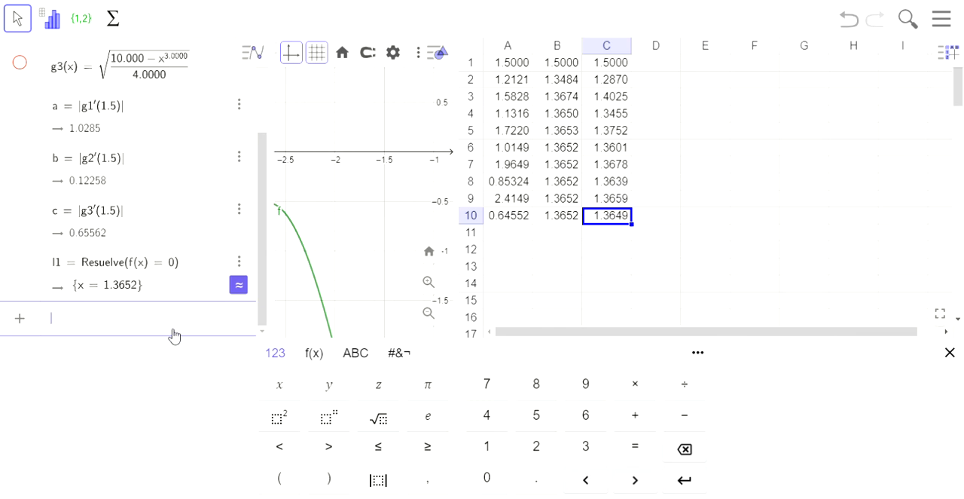